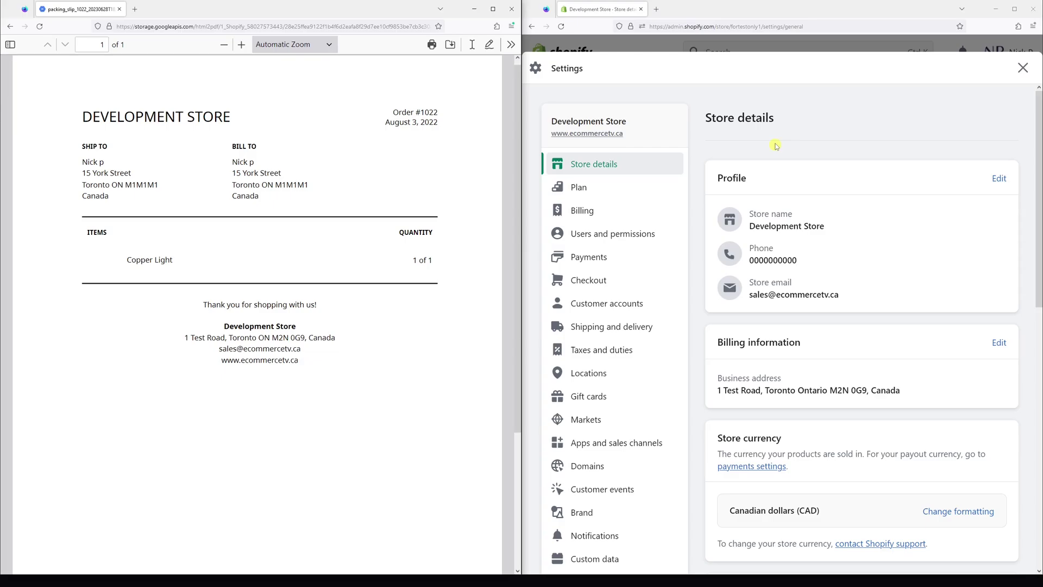
Close the store settings to return to the admin home dashboard.
{"action": "left_click", "coordinate": [1023, 67]}
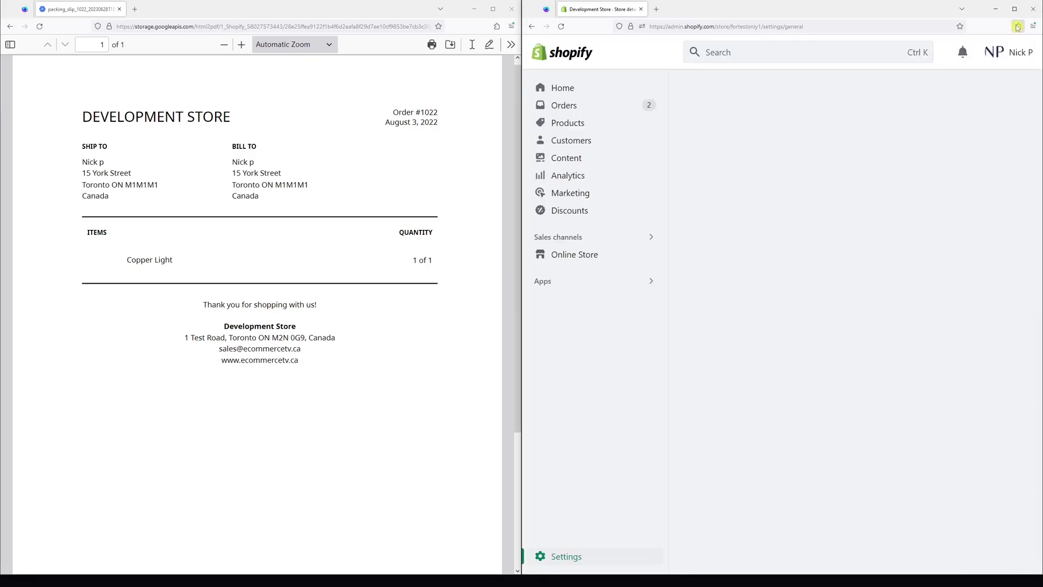
Maximize the admin window and open the Shipping and delivery settings.
{"action": "left_click", "coordinate": [1015, 8]}
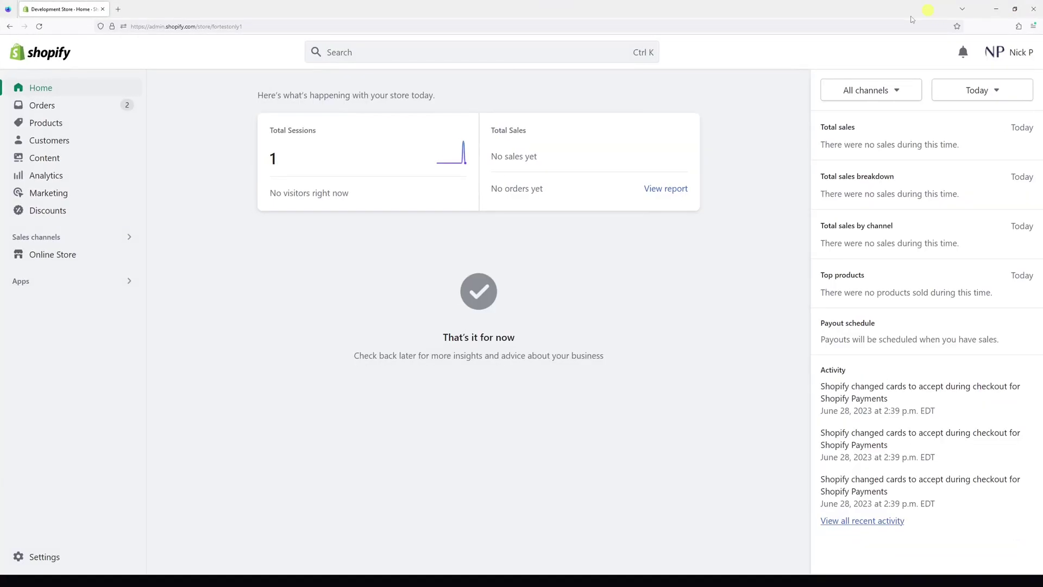
{"action": "left_click", "coordinate": [43, 555]}
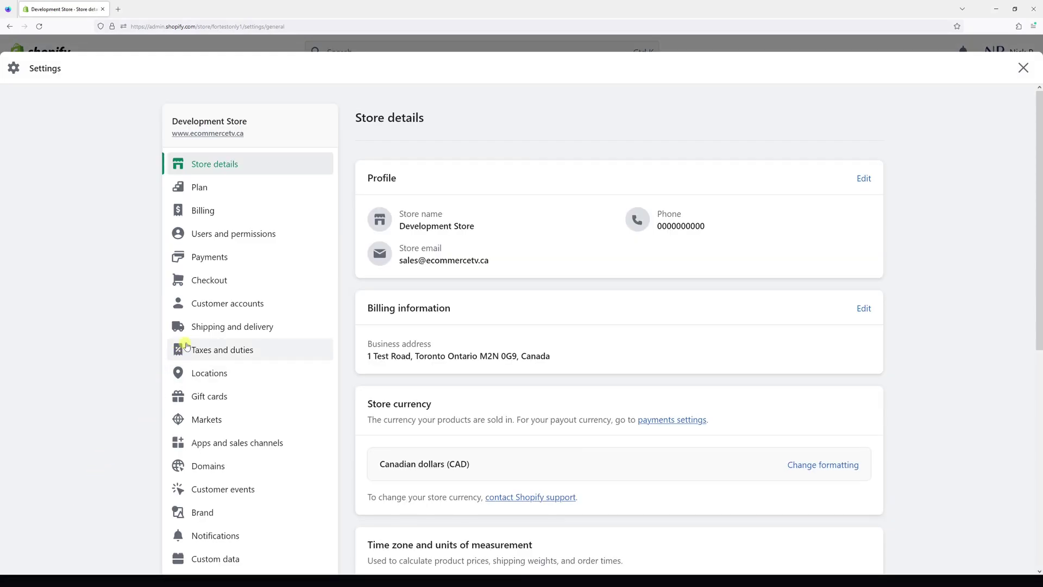
{"action": "left_click", "coordinate": [199, 331]}
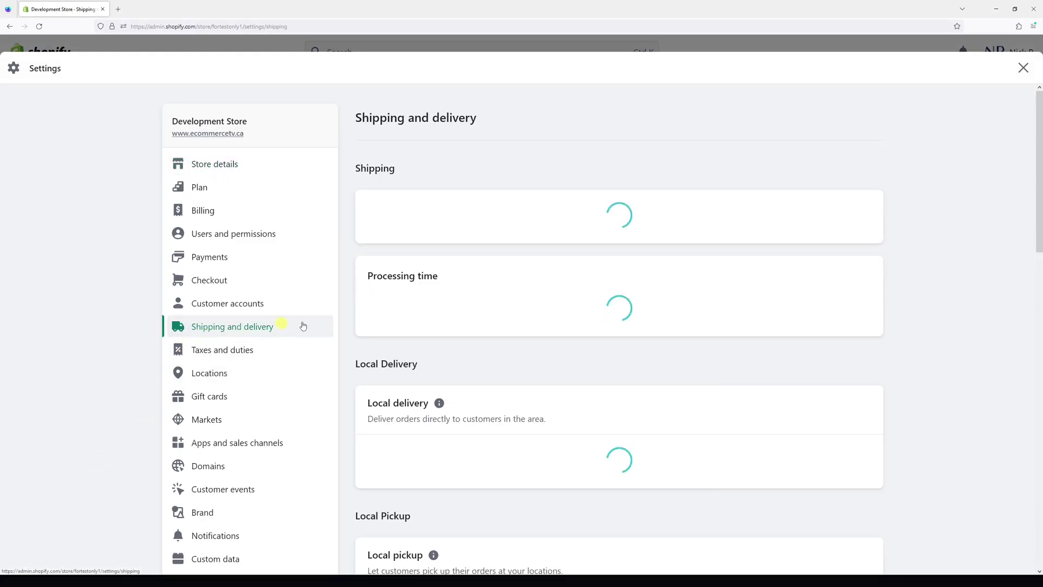
{"action": "scroll", "coordinate": [569, 256], "scroll_direction": "down", "scroll_amount": 5}
{"action": "scroll", "coordinate": [570, 245], "scroll_direction": "down", "scroll_amount": 4}
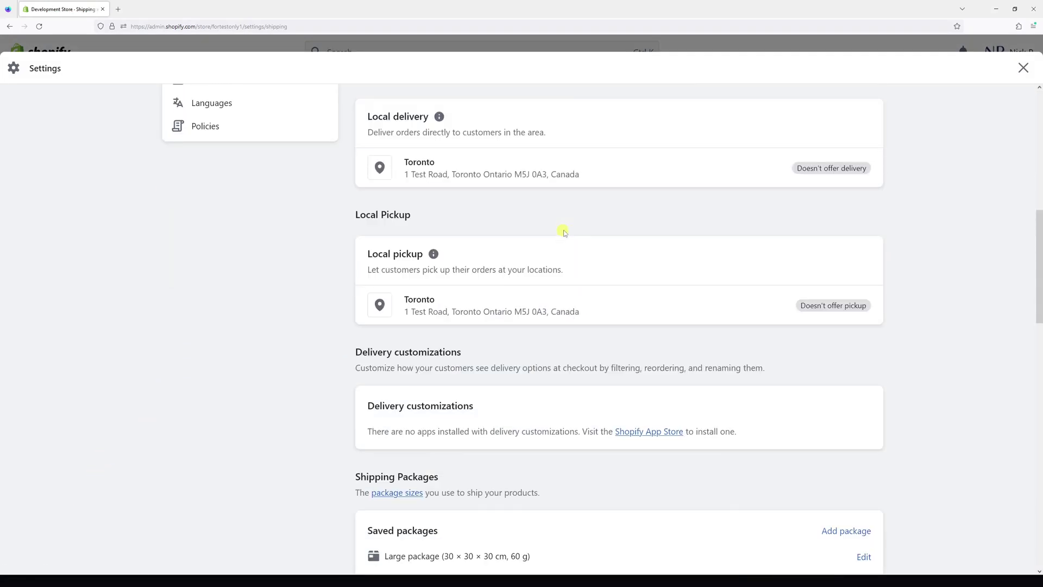
{"action": "scroll", "coordinate": [579, 228], "scroll_direction": "down", "scroll_amount": 3}
{"action": "scroll", "coordinate": [582, 225], "scroll_direction": "down", "scroll_amount": 2}
{"action": "scroll", "coordinate": [582, 225], "scroll_direction": "down", "scroll_amount": 5}
{"action": "scroll", "coordinate": [539, 270], "scroll_direction": "down", "scroll_amount": 5}
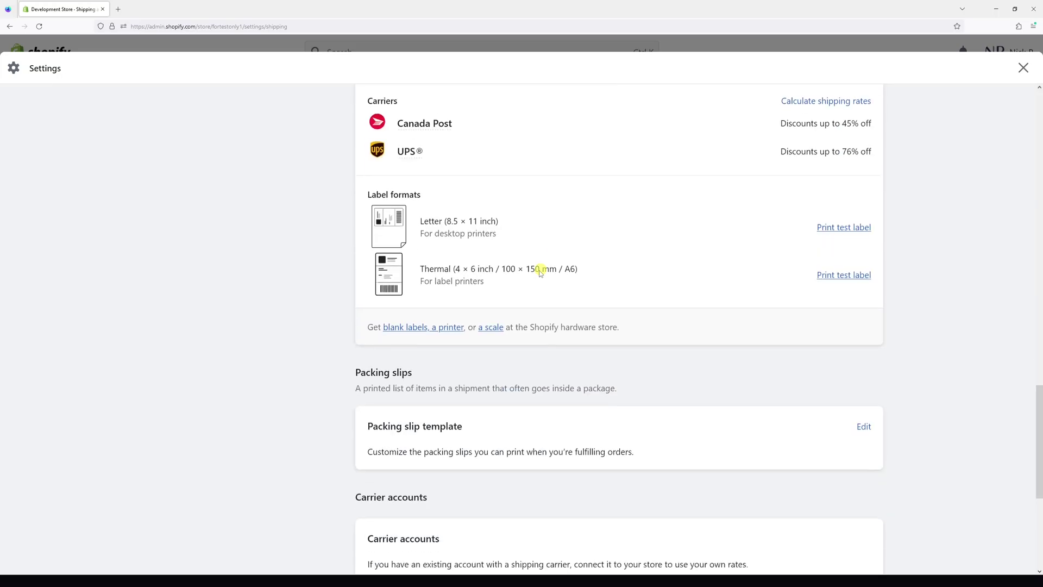
{"action": "scroll", "coordinate": [391, 261], "scroll_direction": "down", "scroll_amount": 3}
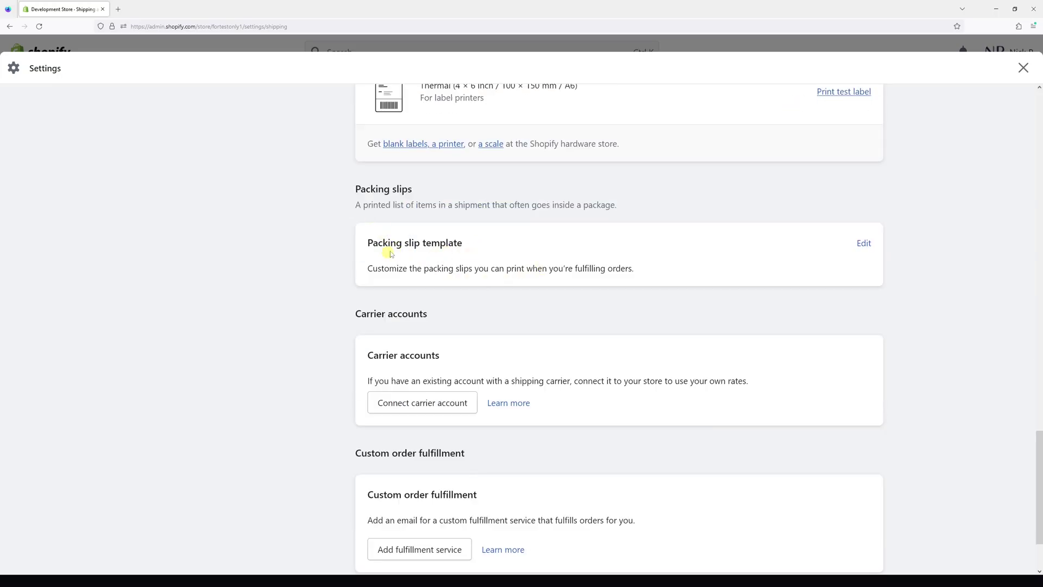
Open the packing slip template editor, select all its code, and place Notepad beside it.
{"action": "left_click", "coordinate": [863, 243]}
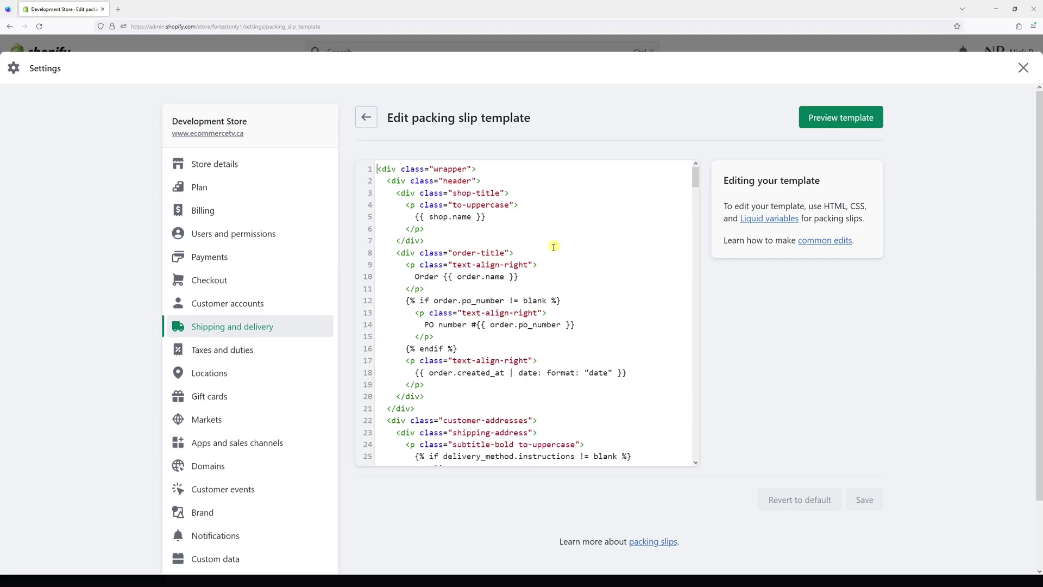
{"action": "right_click", "coordinate": [553, 247]}
{"action": "left_click", "coordinate": [574, 347]}
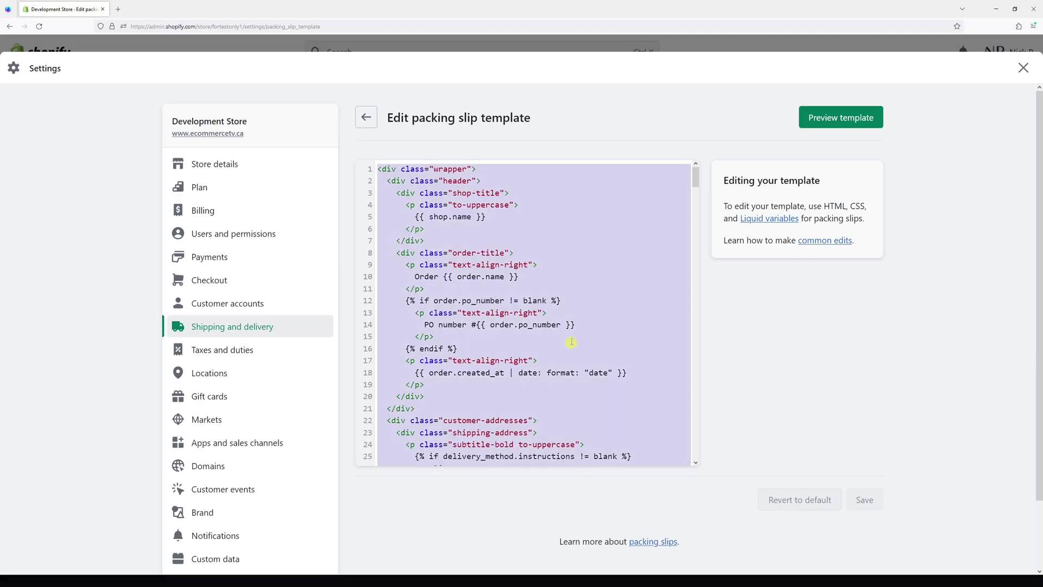
{"action": "left_click", "coordinate": [1006, 9]}
{"action": "left_click", "coordinate": [473, 10]}
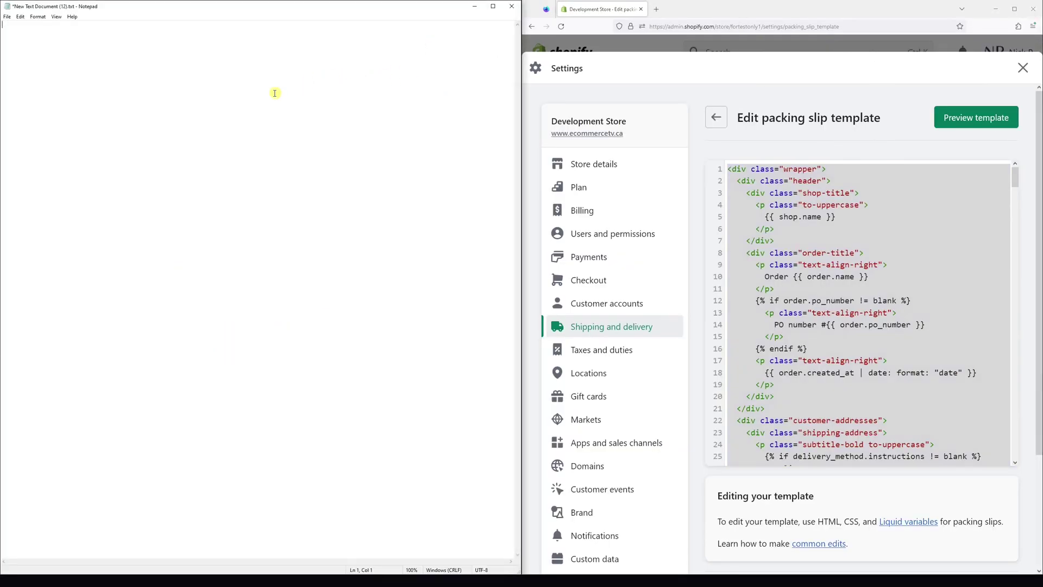
Paste the full template code into Notepad as a backup and re-maximize the editor.
{"action": "key", "text": "ctrl+v"}
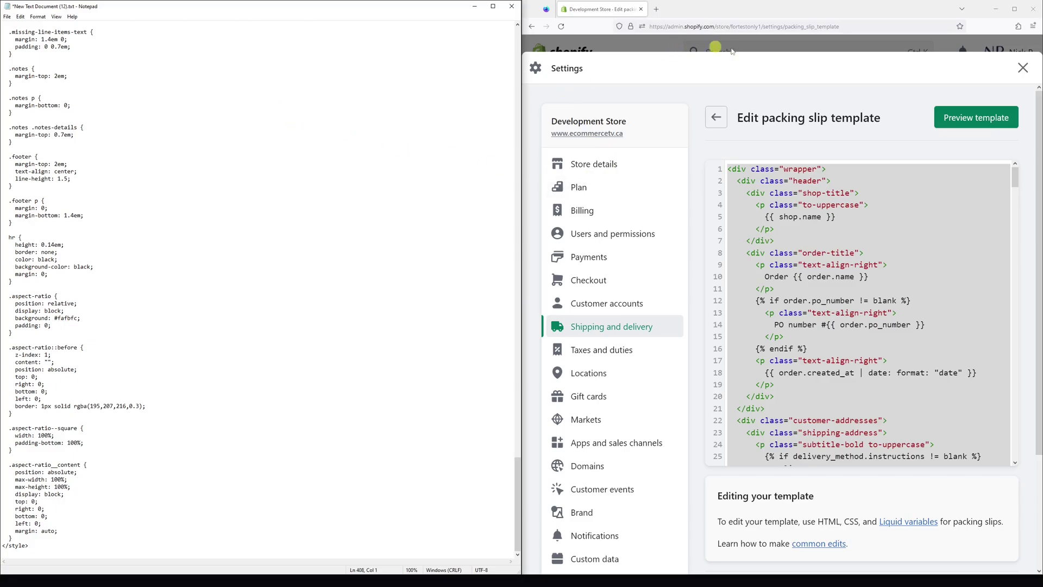
{"action": "left_click", "coordinate": [1013, 10]}
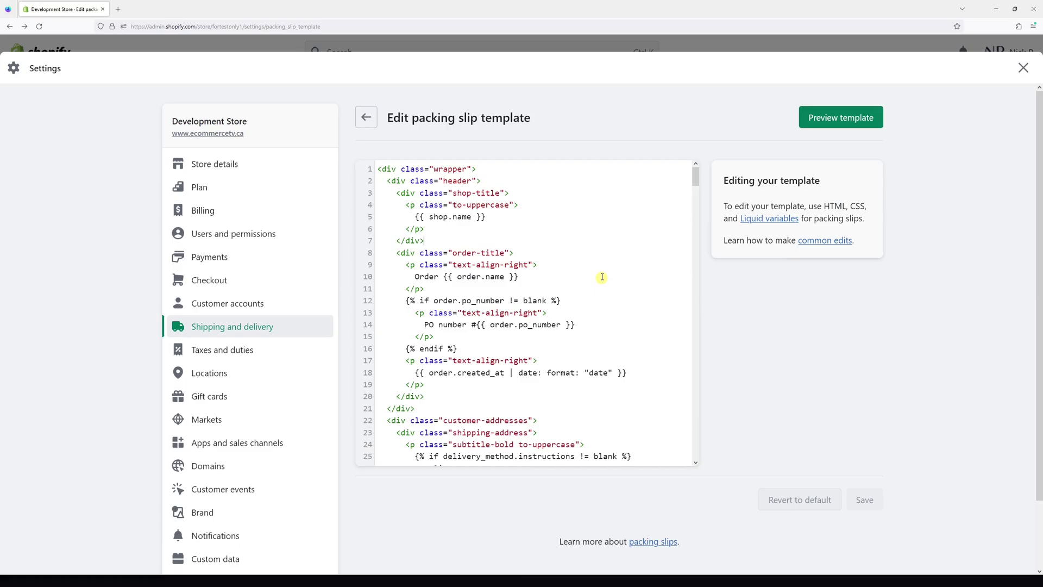
Search the template for 'email' and select {{ shop.email }} on line 190.
{"action": "key", "text": "ctrl+f"}
{"action": "type", "text": "email"}
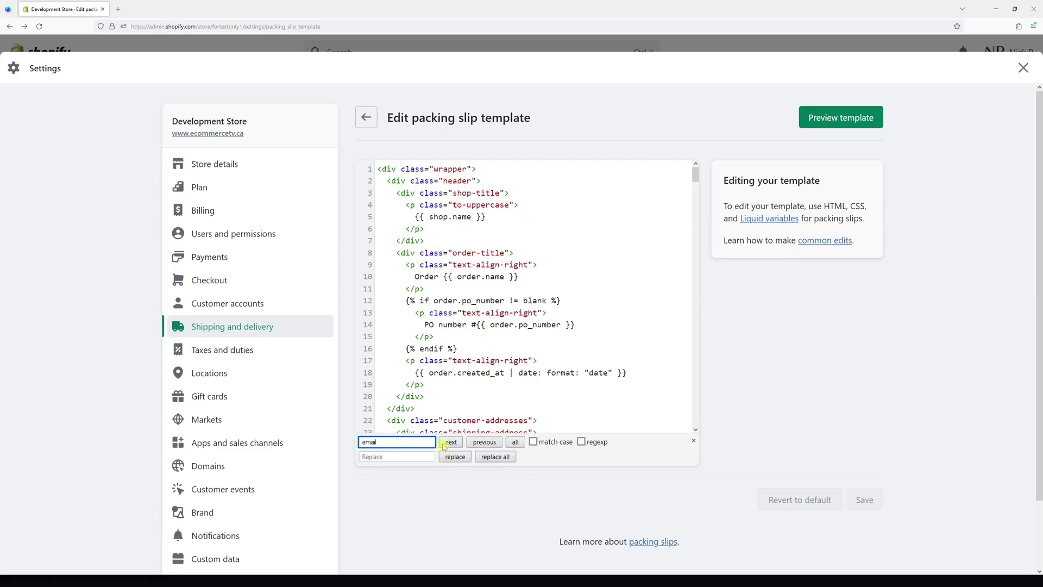
{"action": "left_click", "coordinate": [451, 441]}
{"action": "key", "text": "Escape"}
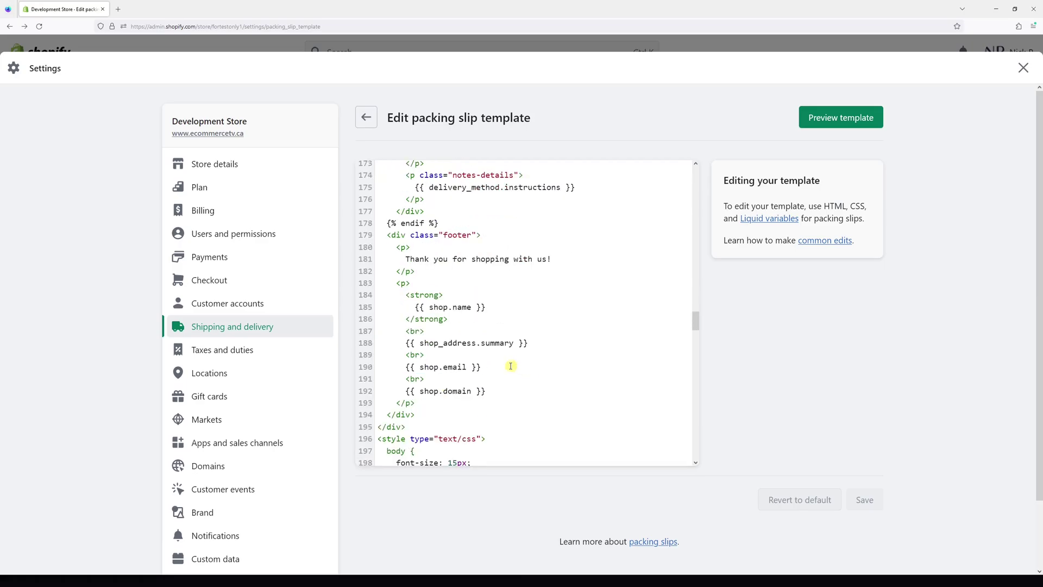
{"action": "left_click_drag", "start_coordinate": [482, 367], "coordinate": [408, 367]}
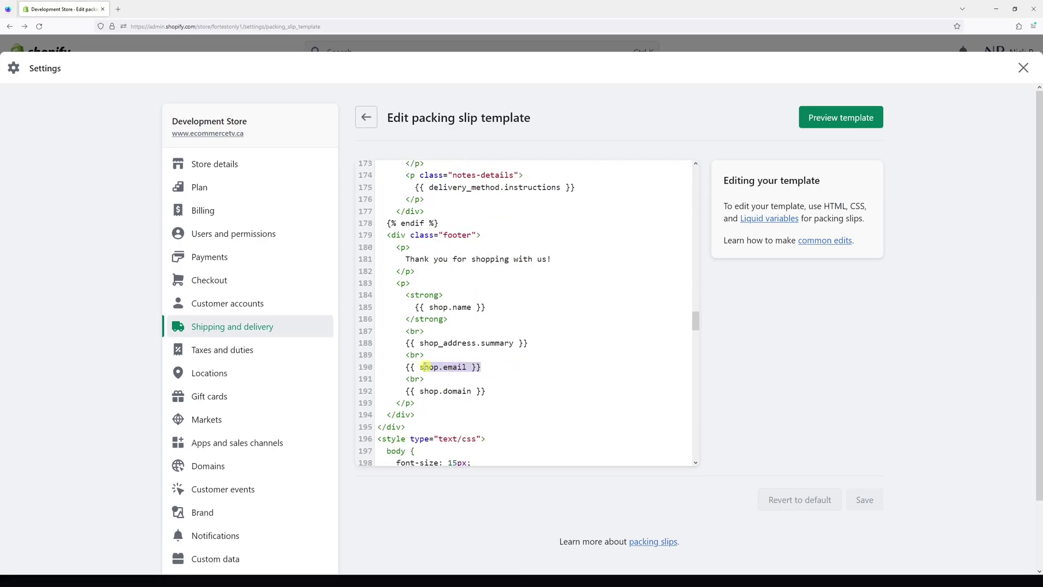
{"action": "left_click", "coordinate": [403, 367]}
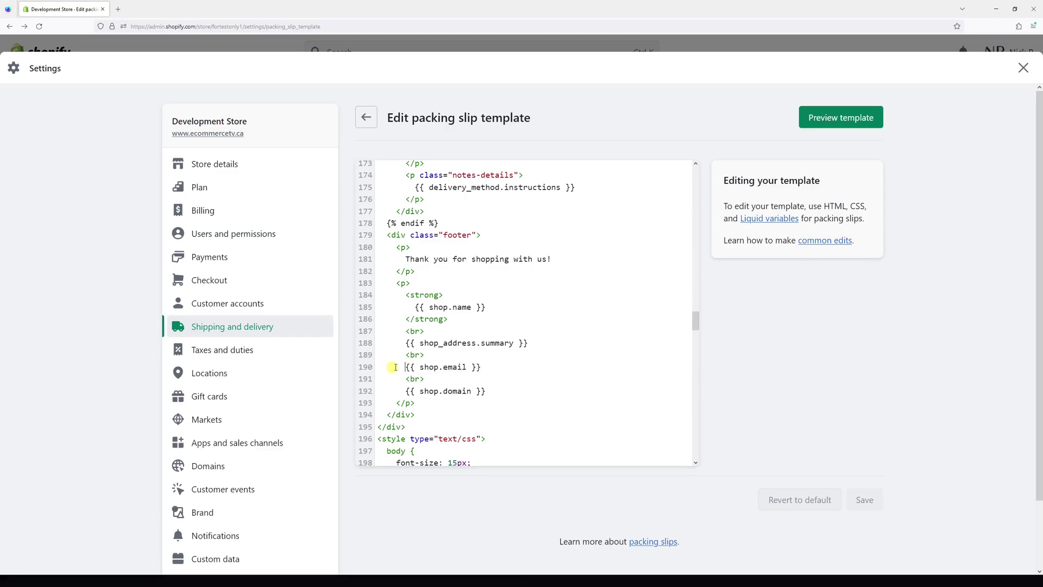
{"action": "left_click", "coordinate": [395, 367]}
{"action": "left_click_drag", "start_coordinate": [483, 367], "coordinate": [407, 367]}
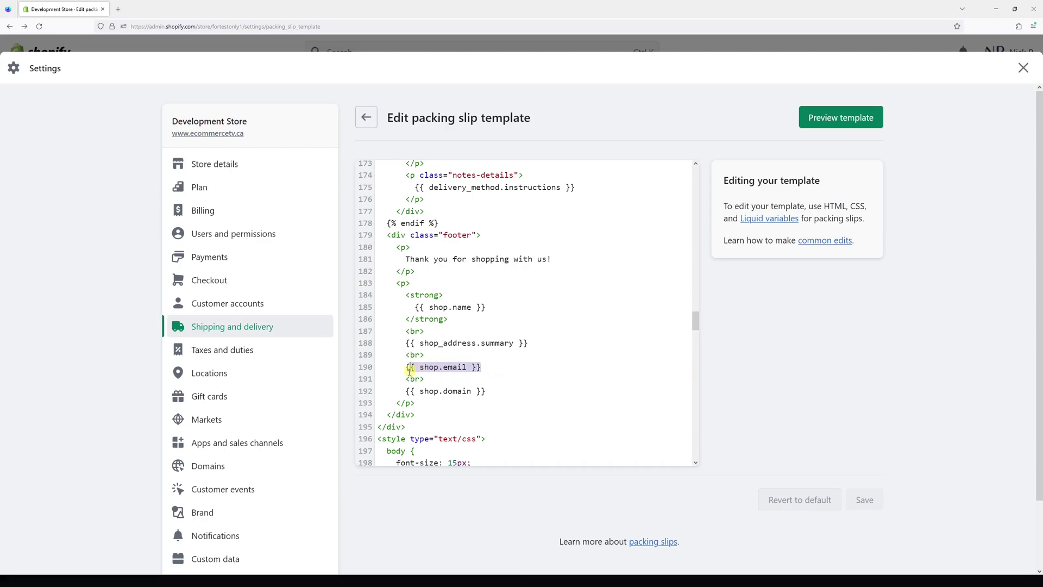
Replace {{ shop.email }} with the business email, check it in the preview, and save.
{"action": "key", "text": "Delete"}
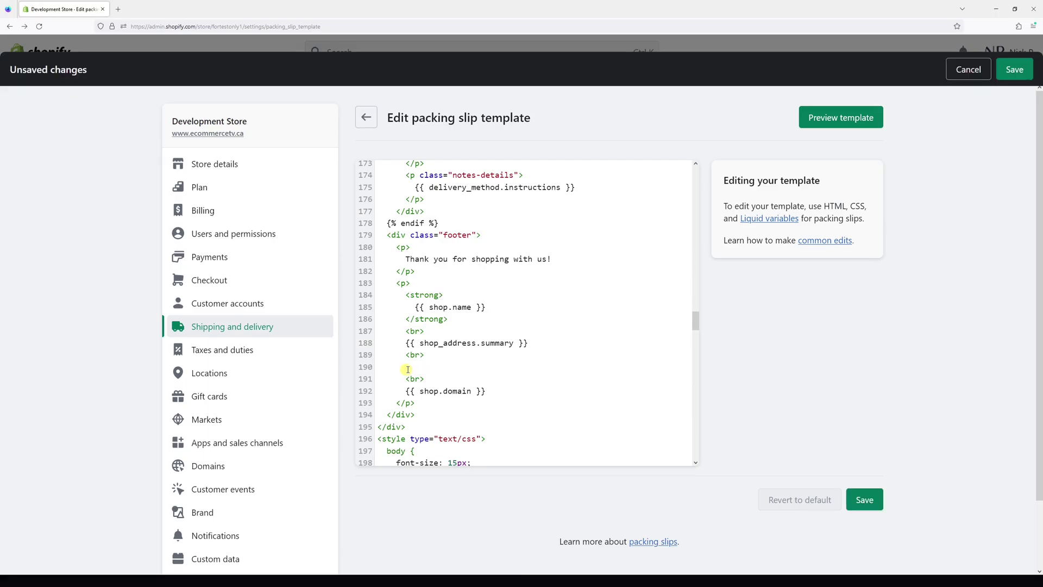
{"action": "type", "text": "co"}
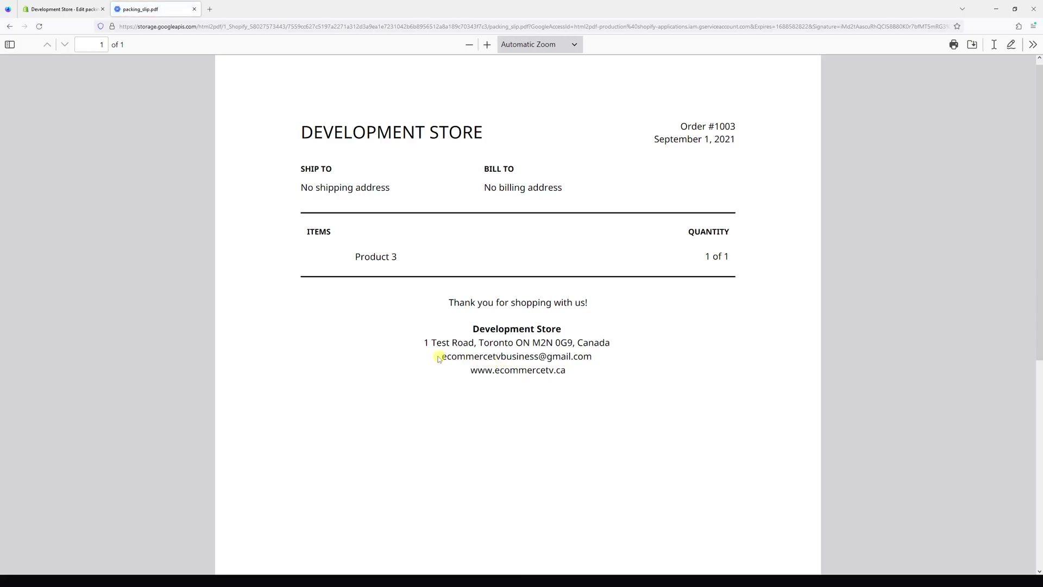
{"action": "left_click_drag", "start_coordinate": [440, 356], "coordinate": [547, 356]}
{"action": "double_click", "coordinate": [558, 355]}
{"action": "left_click", "coordinate": [62, 10]}
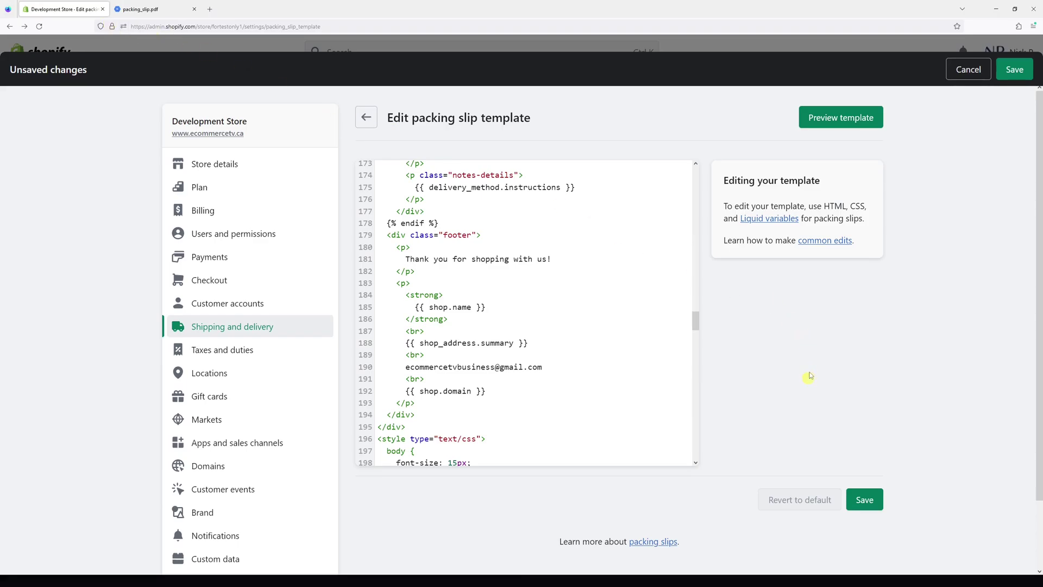
{"action": "left_click", "coordinate": [864, 499]}
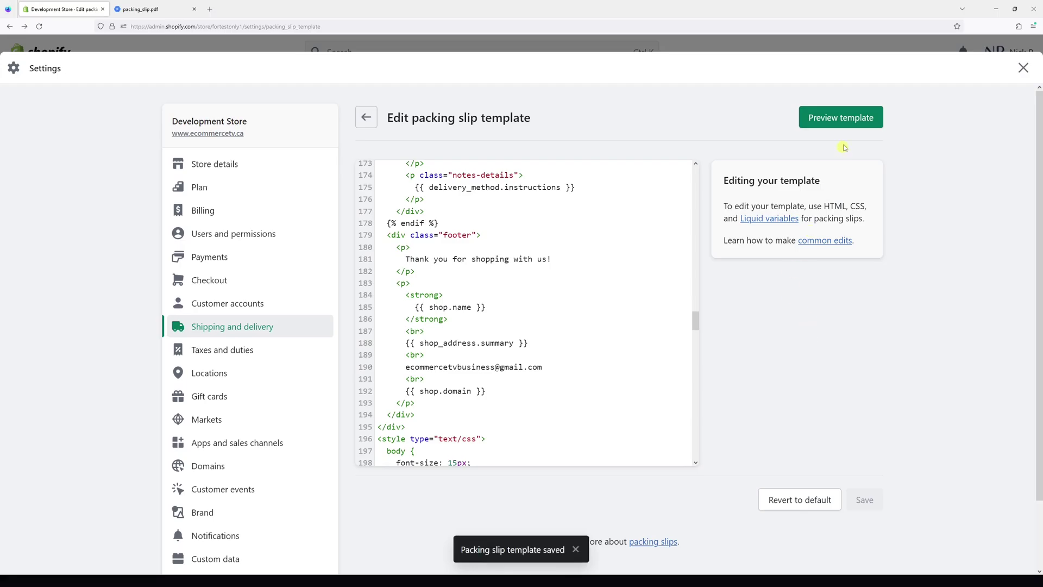
{"action": "scroll", "coordinate": [870, 379], "scroll_direction": "up", "scroll_amount": 2}
Open order #1021 from Orders and choose Print packing slips under More actions.
{"action": "left_click", "coordinate": [1023, 68]}
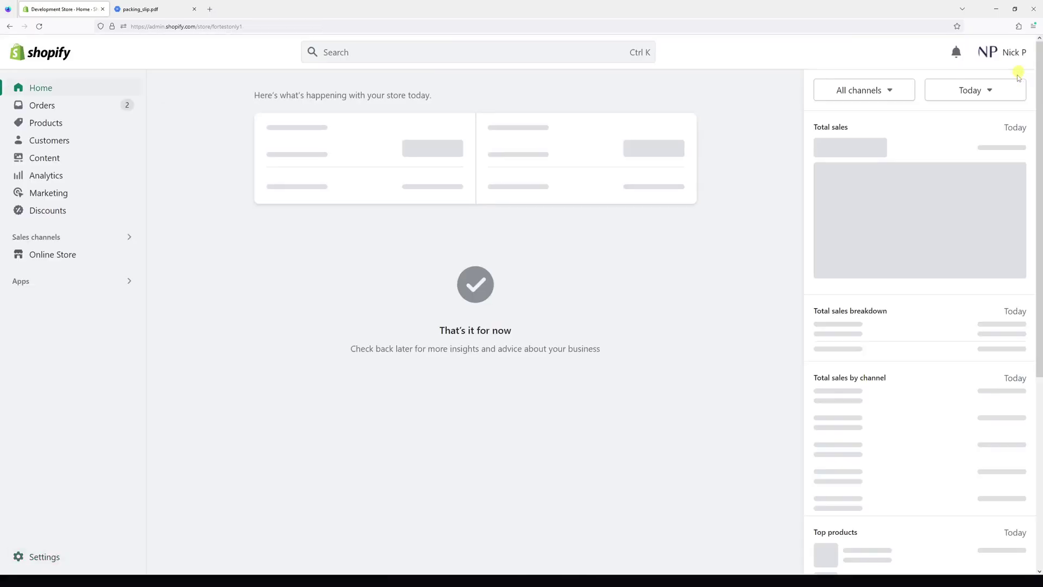
{"action": "left_click", "coordinate": [42, 104]}
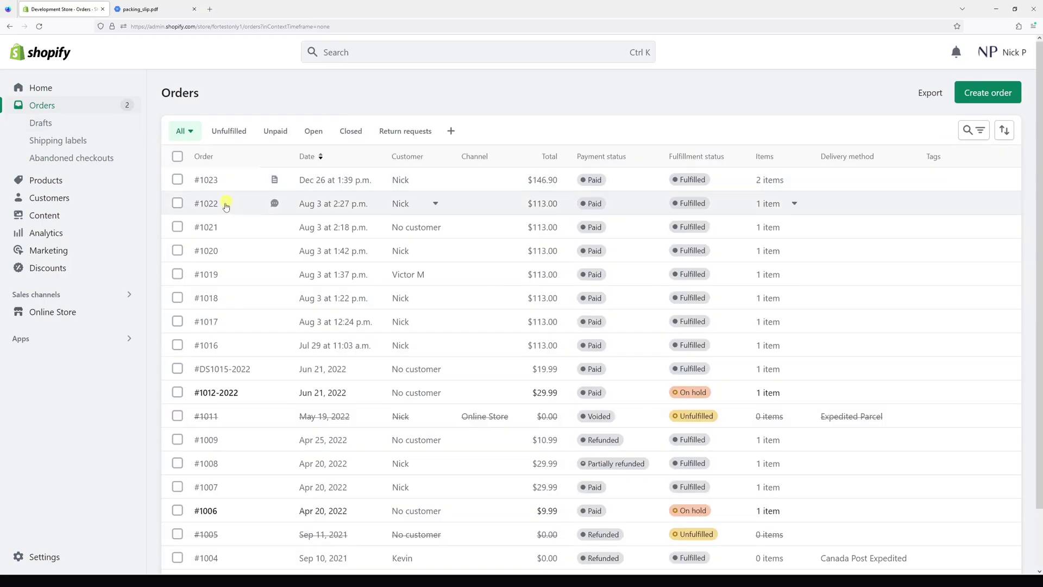
{"action": "left_click", "coordinate": [259, 224]}
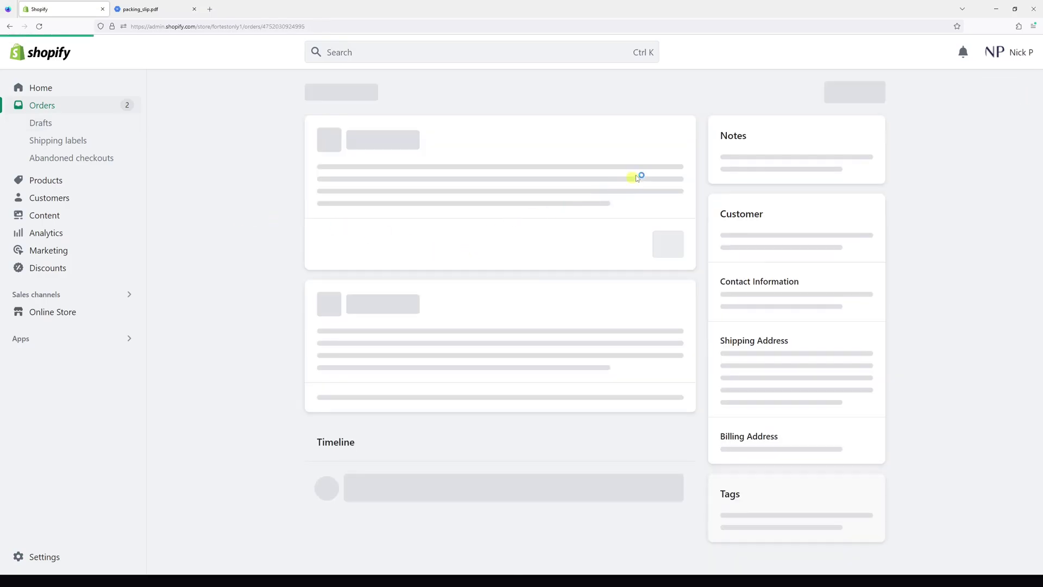
{"action": "left_click", "coordinate": [797, 92]}
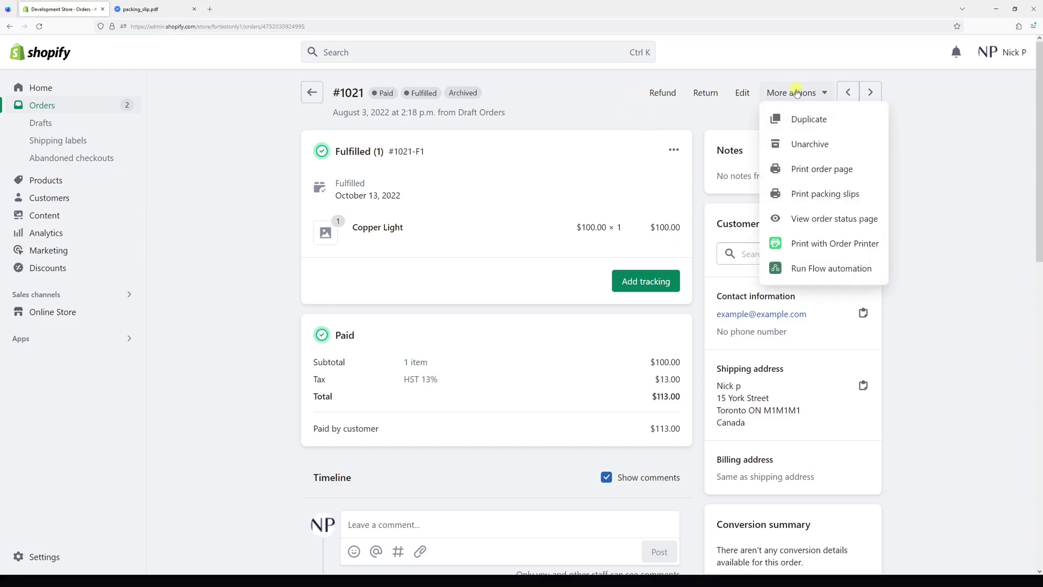
{"action": "left_click", "coordinate": [820, 192]}
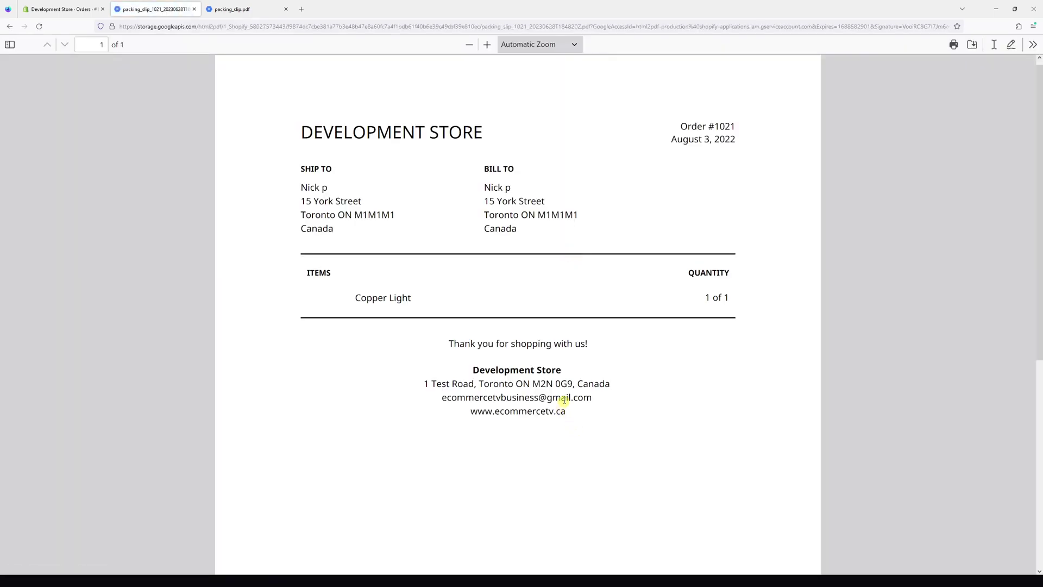
Highlight the footer email on order #1021's packing slip to confirm the custom address.
{"action": "triple_click", "coordinate": [564, 398]}
{"action": "left_click", "coordinate": [587, 466]}
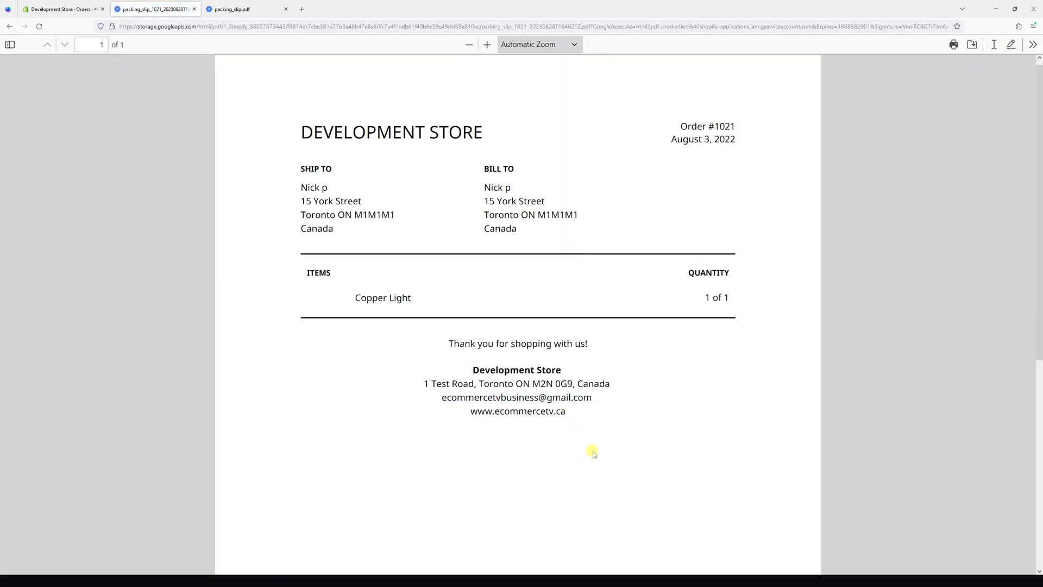